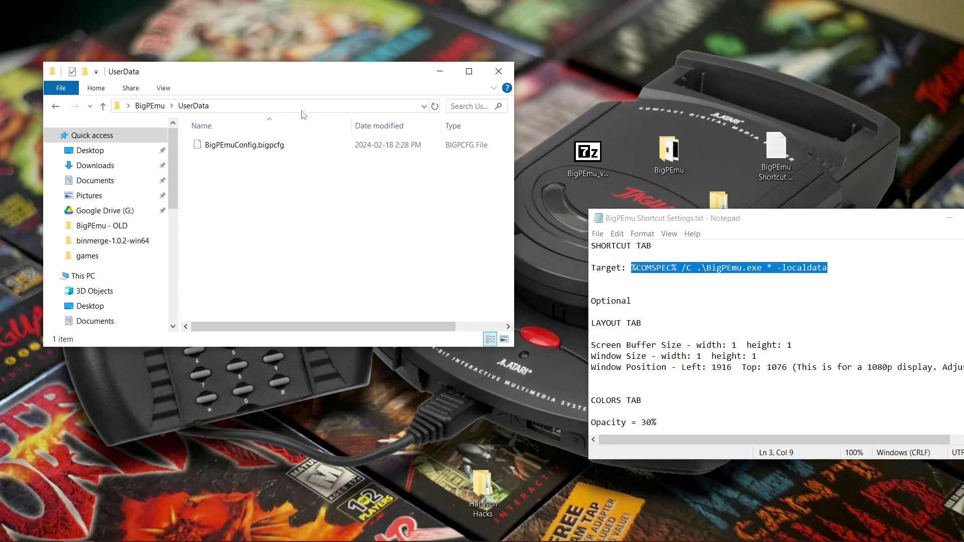
Step: Copy and paste BigPEmuConfig.bigpcfg in UserData to create BigPEmuConfig - Copy.bigpcfg
left_click_drag(302, 78, 634, 111)
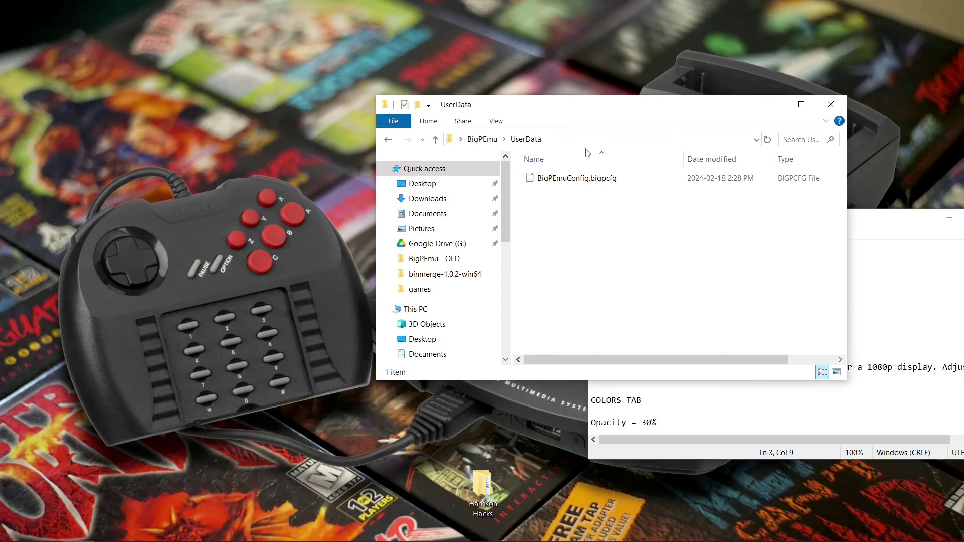
left_click(573, 180)
right_click(573, 181)
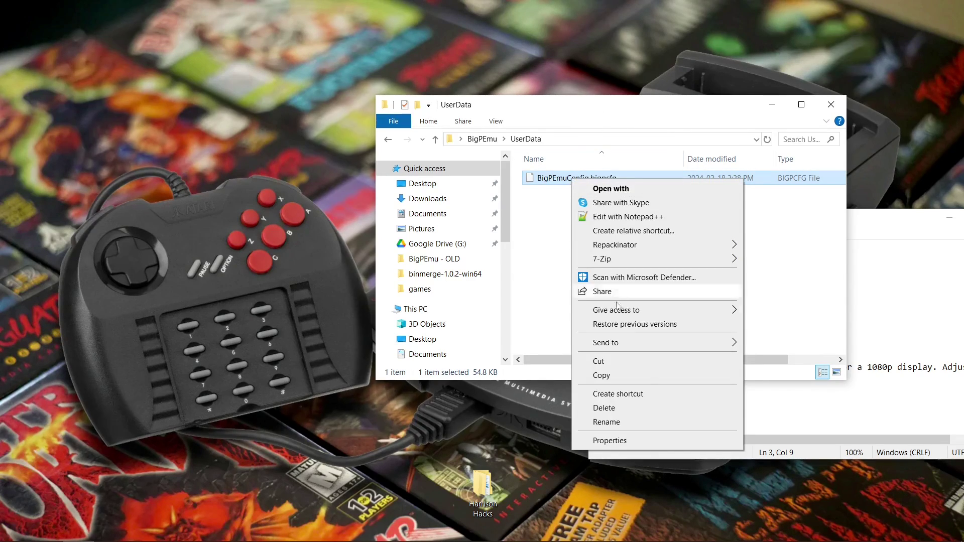
left_click(602, 376)
right_click(614, 287)
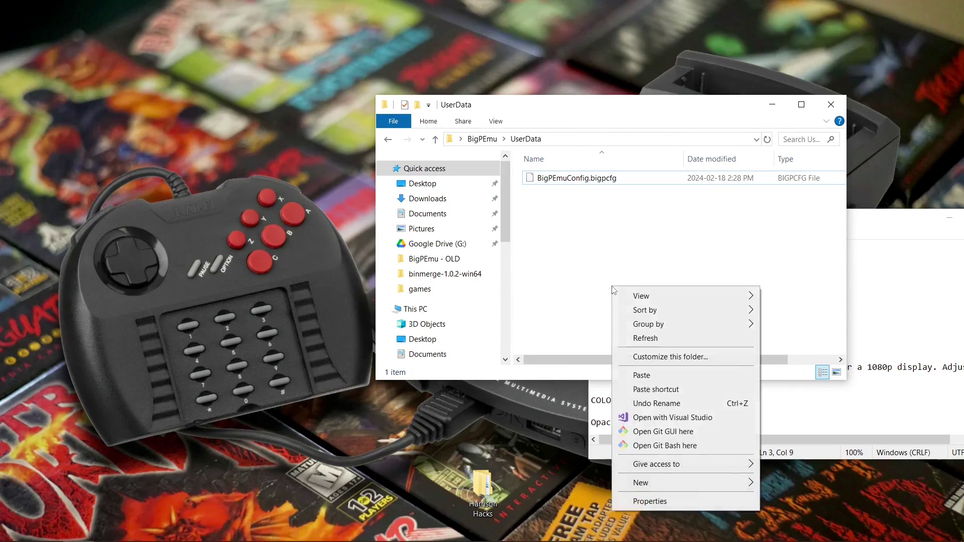
left_click(642, 376)
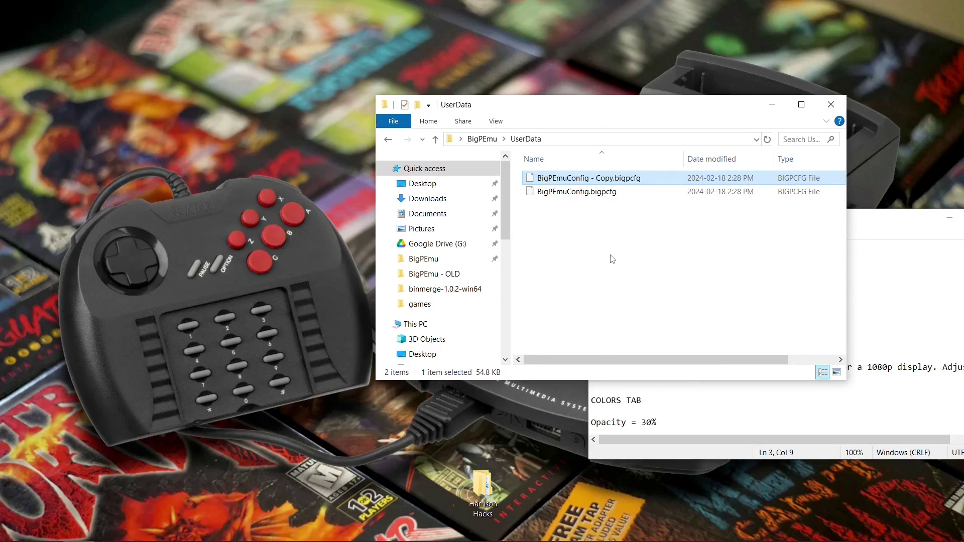
left_click(16, 530)
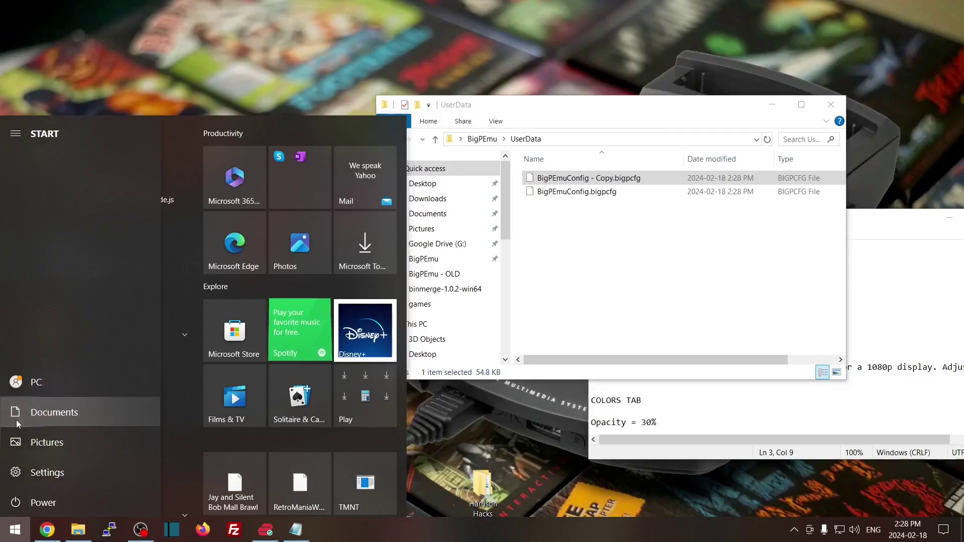
Step: Open a second Explorer window snapped left and browse to C:\Users\PC, checking hidden-item view options
left_click(16, 420)
left_click_drag(659, 127, 0, 100)
left_click(70, 325)
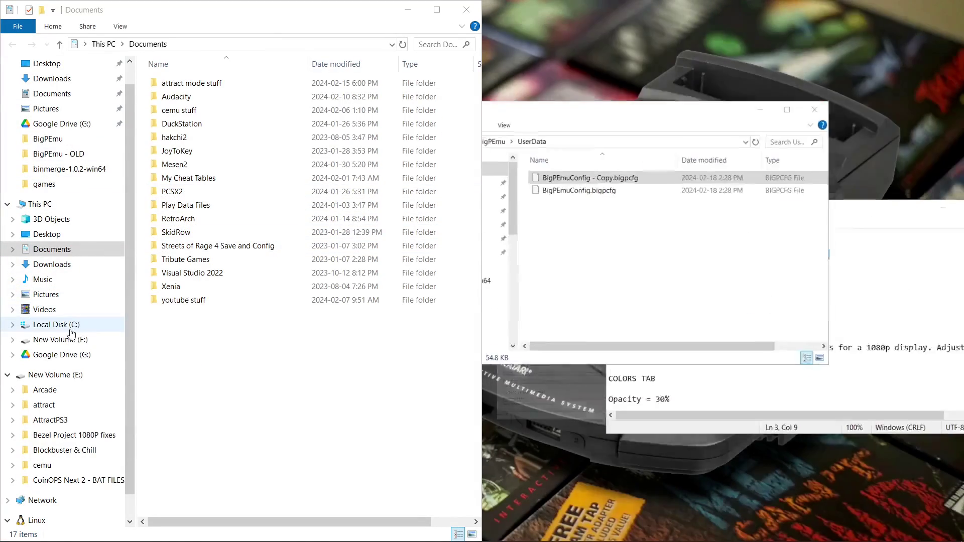
double_click(187, 225)
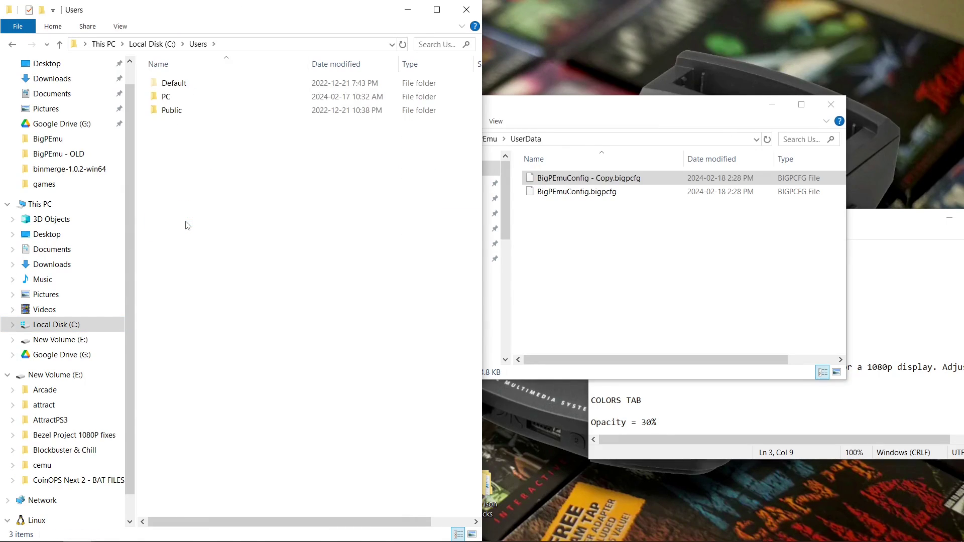
double_click(173, 102)
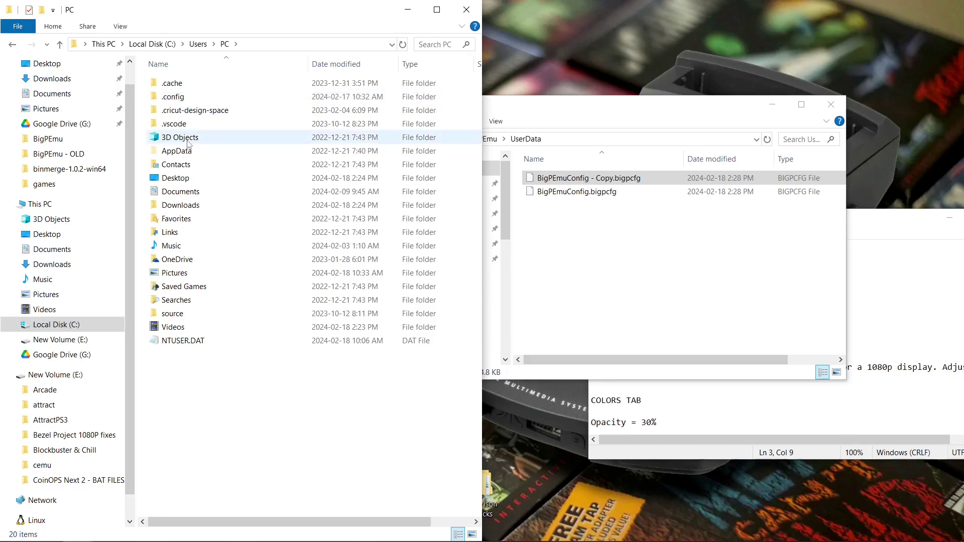
left_click(121, 26)
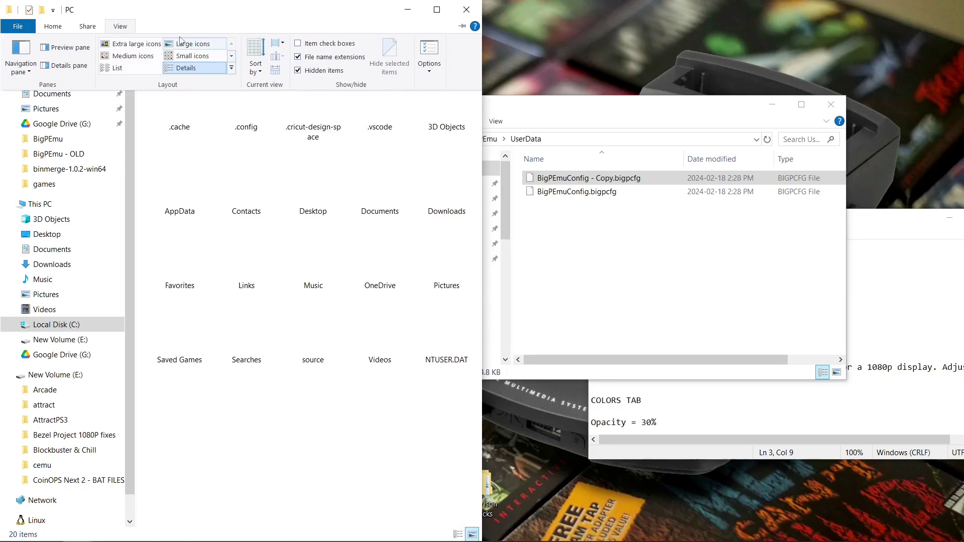
left_click(52, 27)
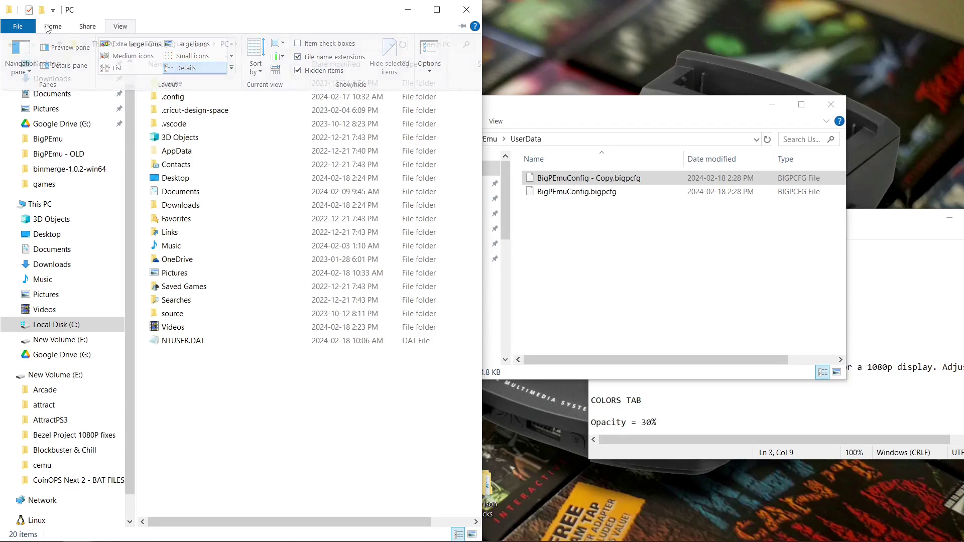
Step: Open AppData > Roaming > BigPEmu in that window
left_click(177, 152)
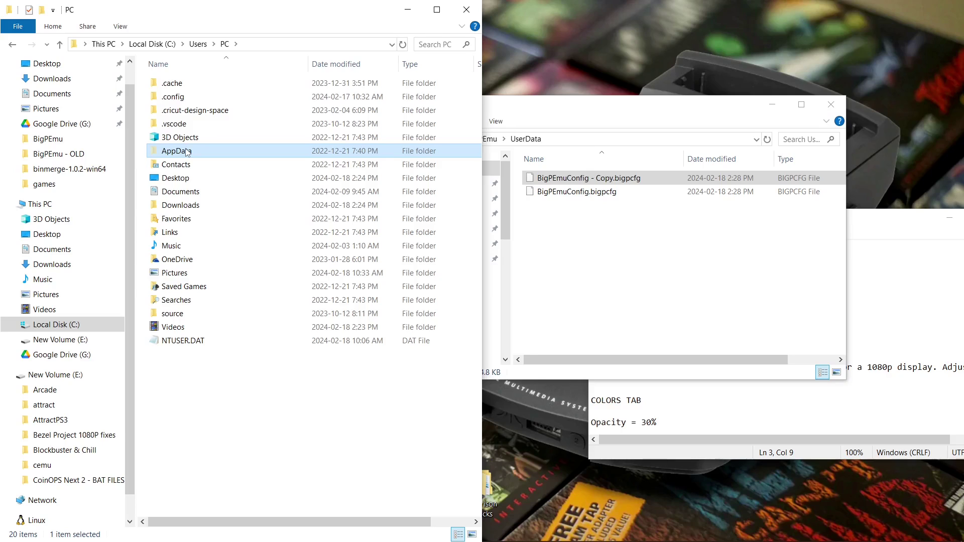
double_click(180, 151)
left_click(184, 112)
double_click(186, 112)
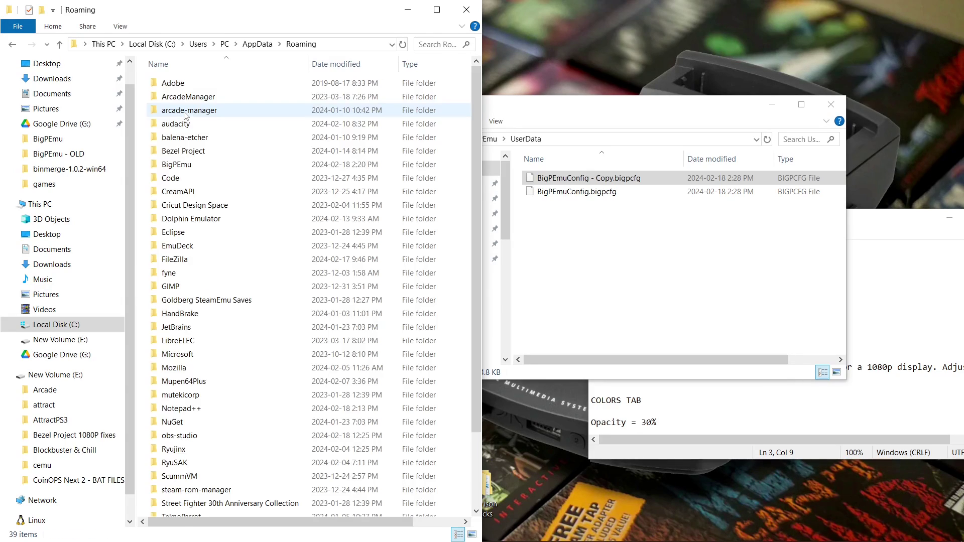
double_click(177, 166)
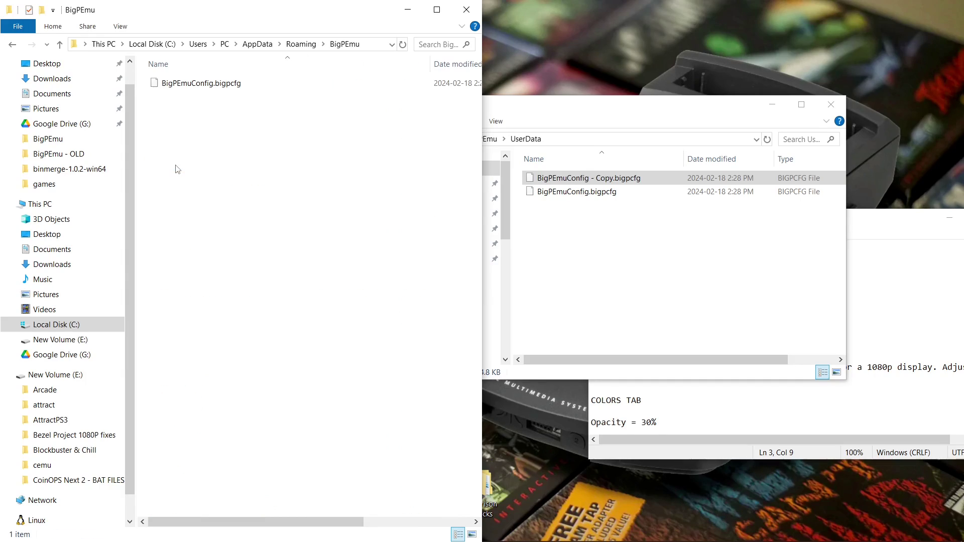
Step: Copy the Roaming BigPEmuConfig.bigpcfg and bring up the UserData folder's context menu
left_click(201, 86)
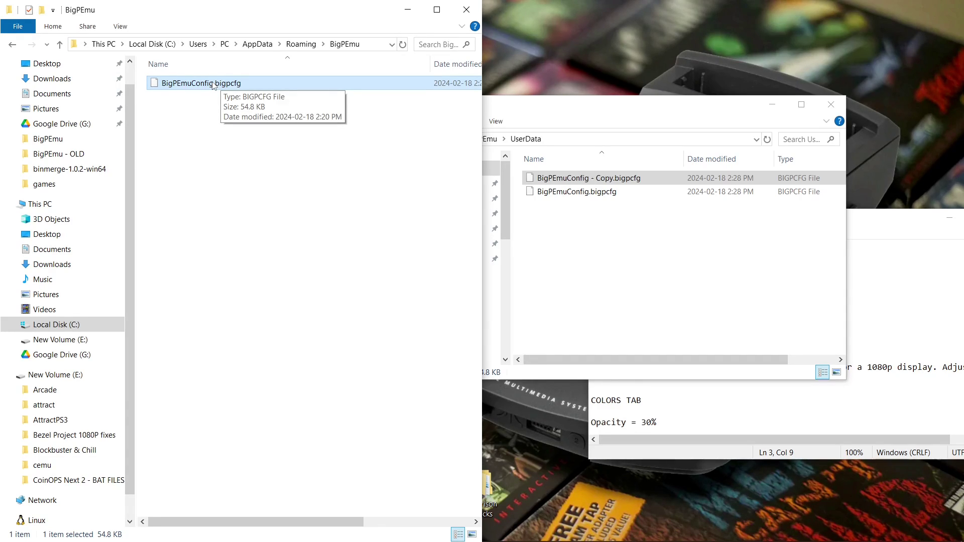
right_click(213, 86)
left_click(278, 280)
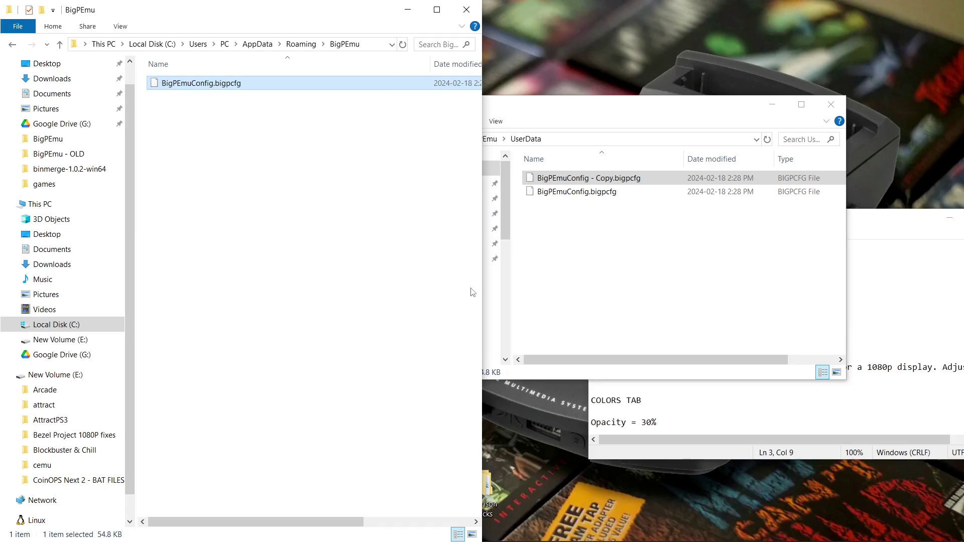
left_click(635, 276)
right_click(634, 275)
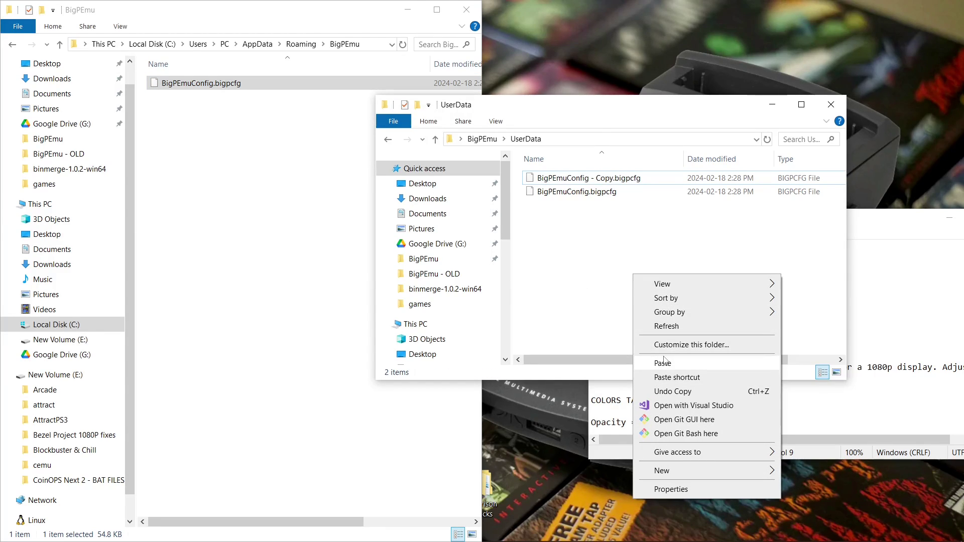
Step: Close the Roaming window and go up to the BigPEmu folder, placing it top-left
left_click(467, 10)
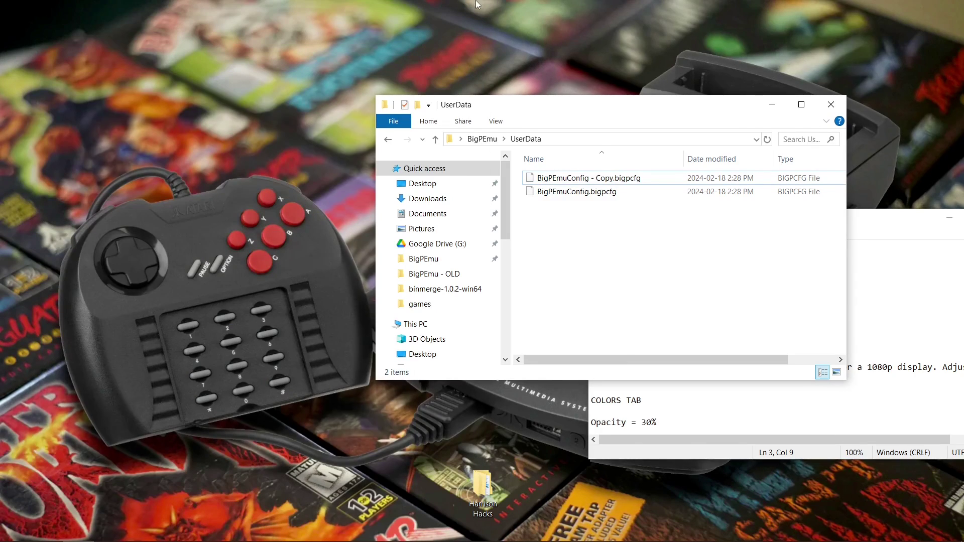
left_click(435, 140)
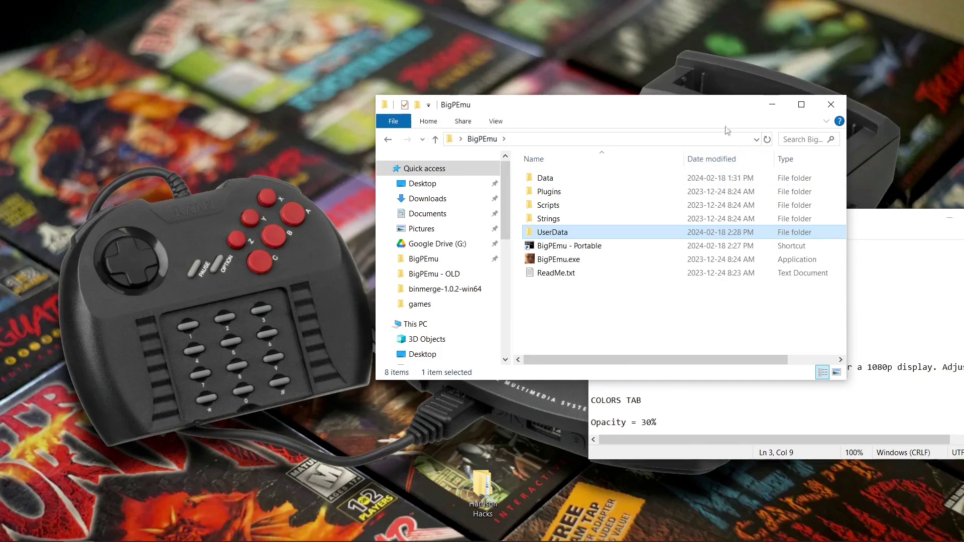
left_click_drag(725, 115, 478, 33)
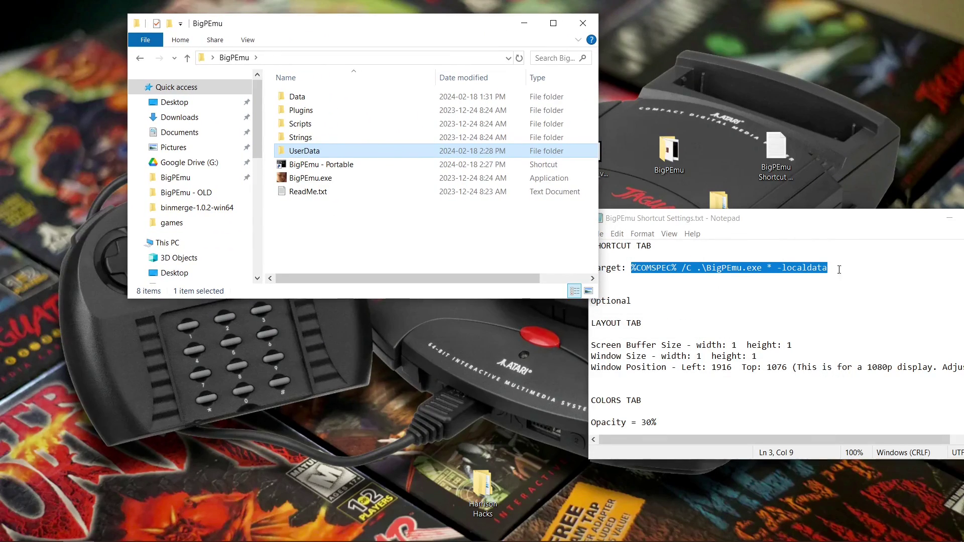
Step: Close the Notepad notes and move the desktop games folder into BigPEmu
left_click_drag(845, 227, 789, 246)
left_click(945, 237)
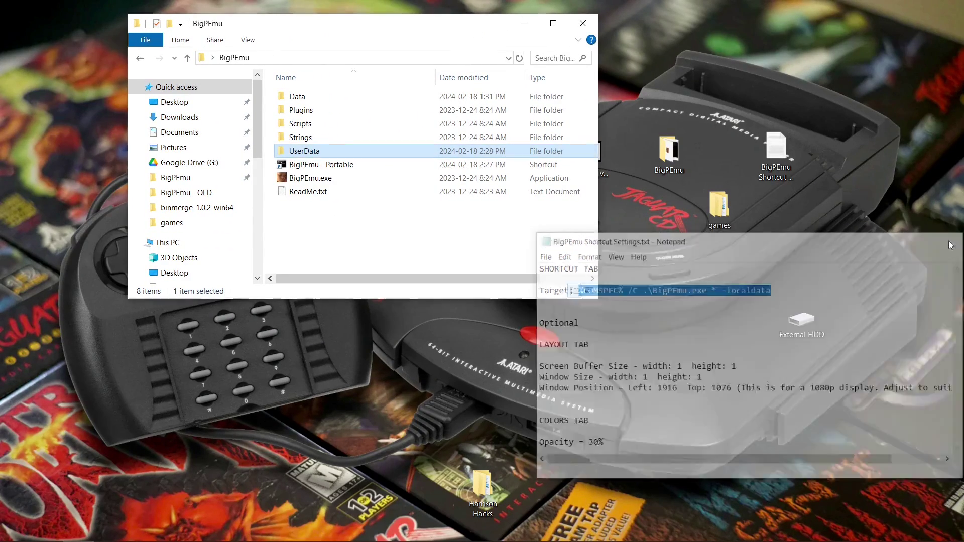
left_click_drag(729, 211, 519, 236)
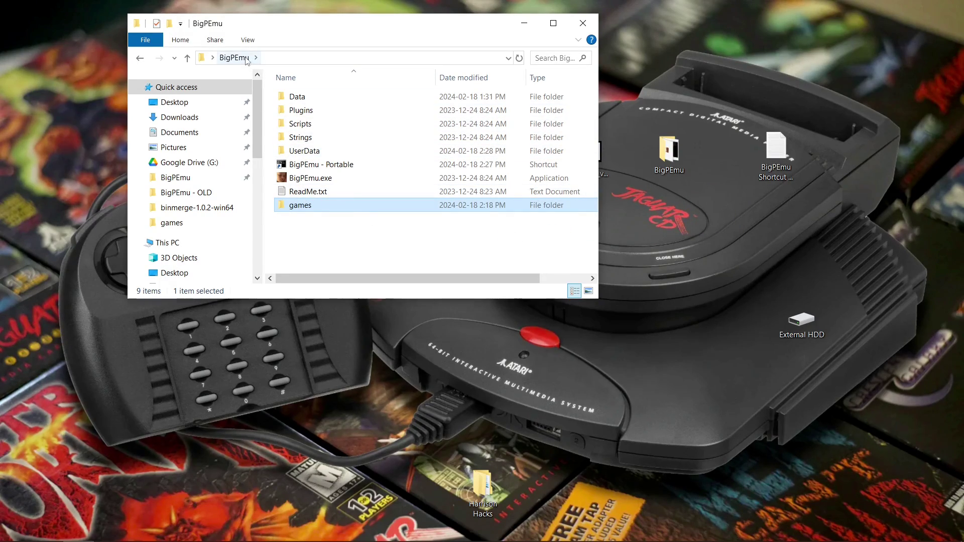
Step: Inspect the games folder: Alien vs Predator (1994).zip in 7-Zip and the Primal Rage folder
double_click(304, 207)
left_click(323, 114)
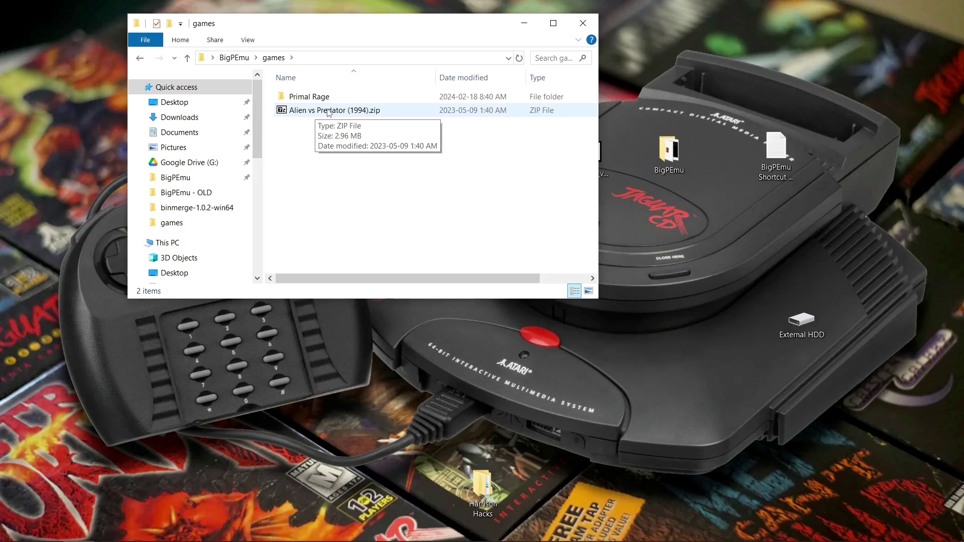
double_click(329, 111)
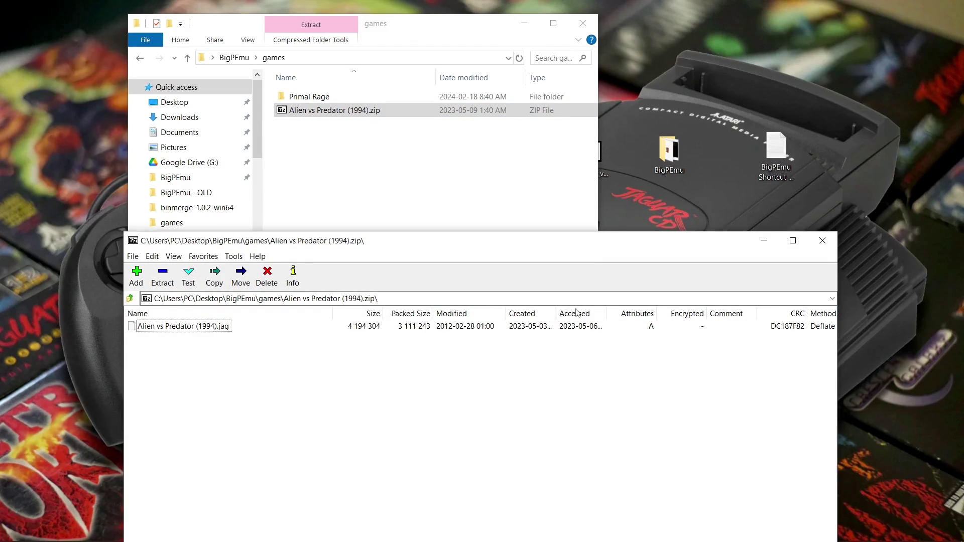
left_click(823, 241)
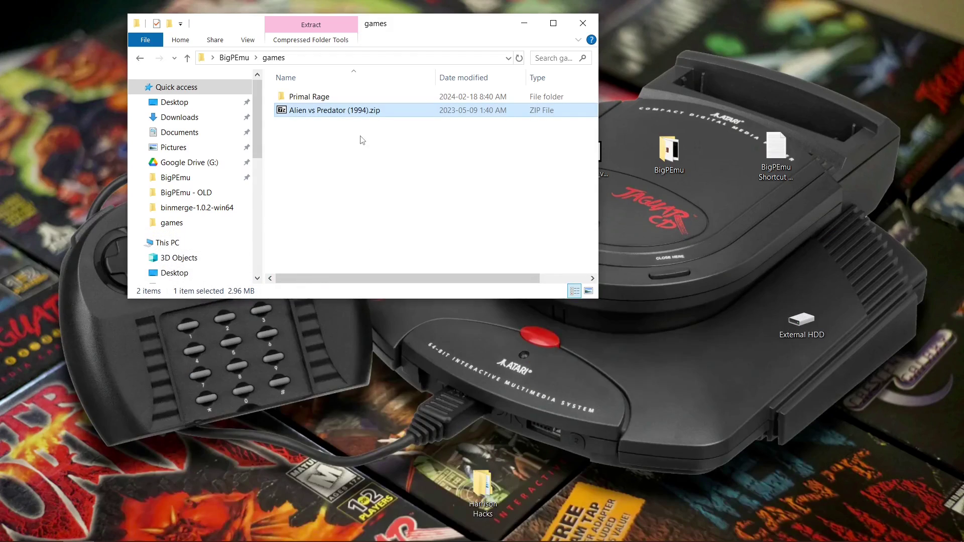
double_click(318, 100)
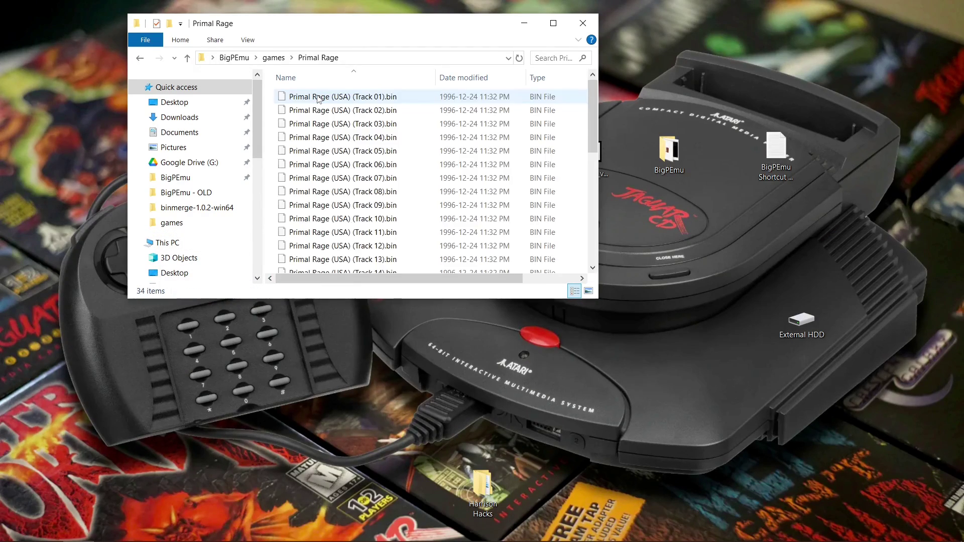
mouse_move(593, 119)
left_mouse_down()
mouse_move(599, 223)
mouse_move(581, 112)
left_mouse_up()
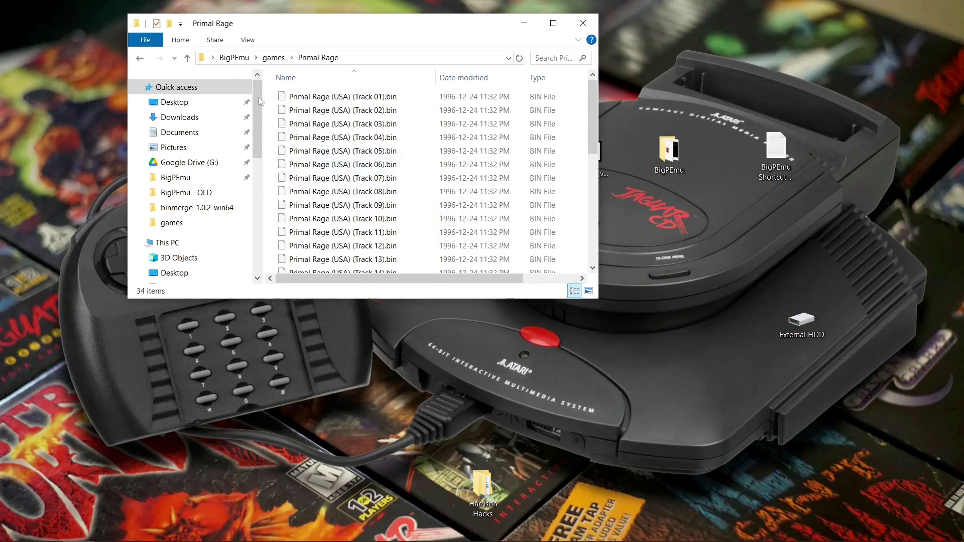
Step: Return to the BigPEmu folder and launch the BigPEmu - Portable shortcut
left_click(186, 58)
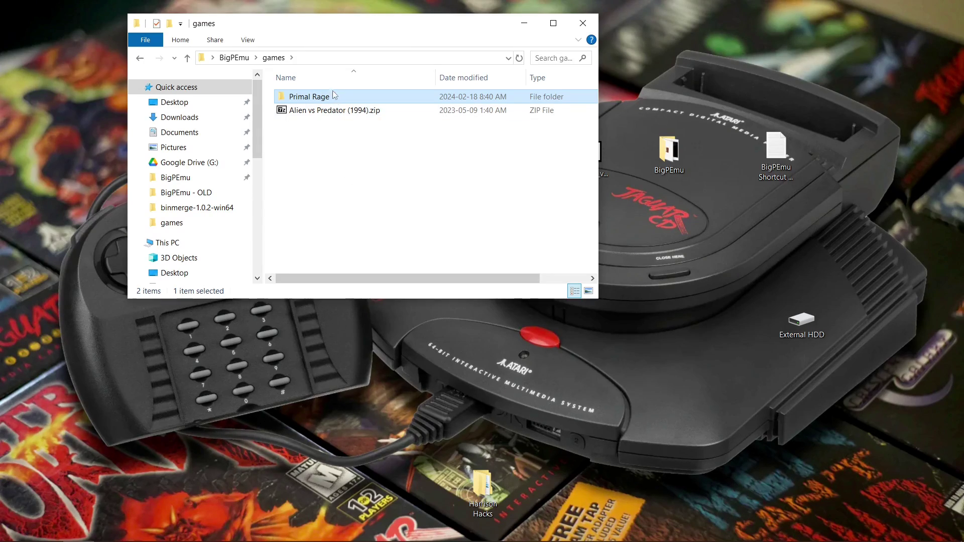
left_click(187, 58)
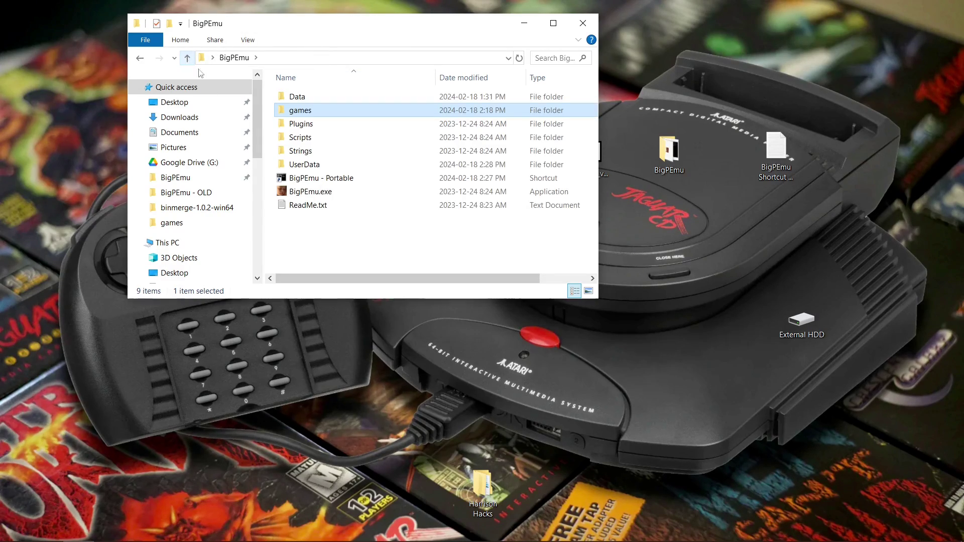
double_click(316, 179)
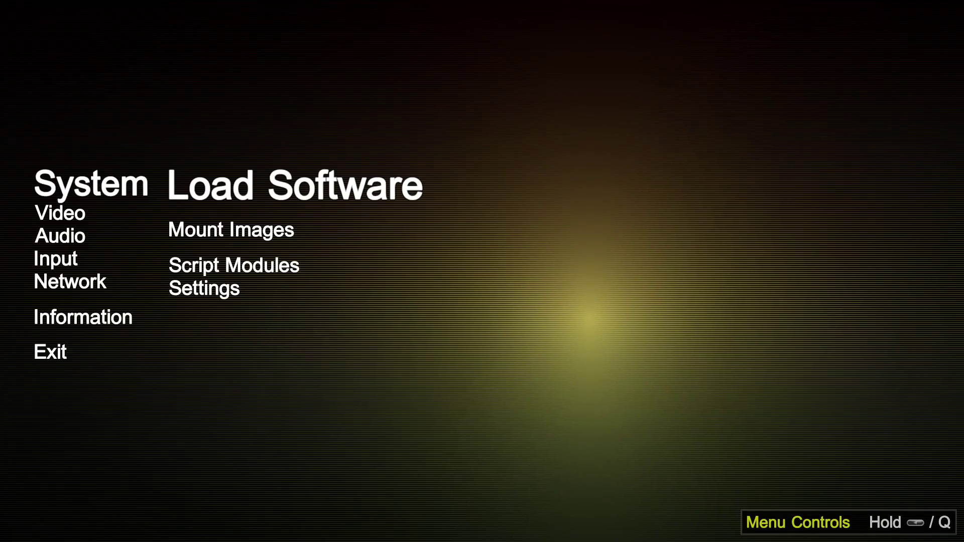
Step: Load Alien vs Predator (1994).zip from the games folder via Load Software
key("Return")
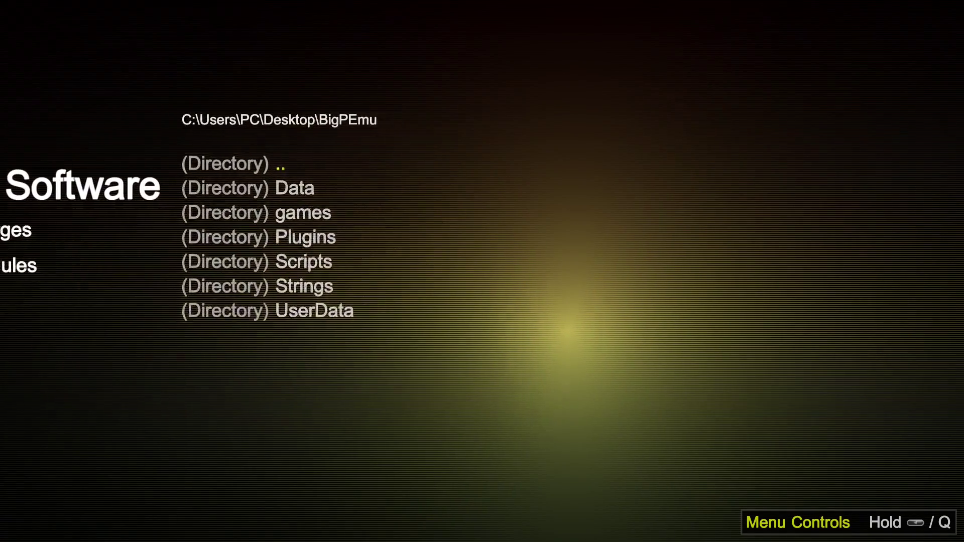
key("Down")
key("Down")
key("Return")
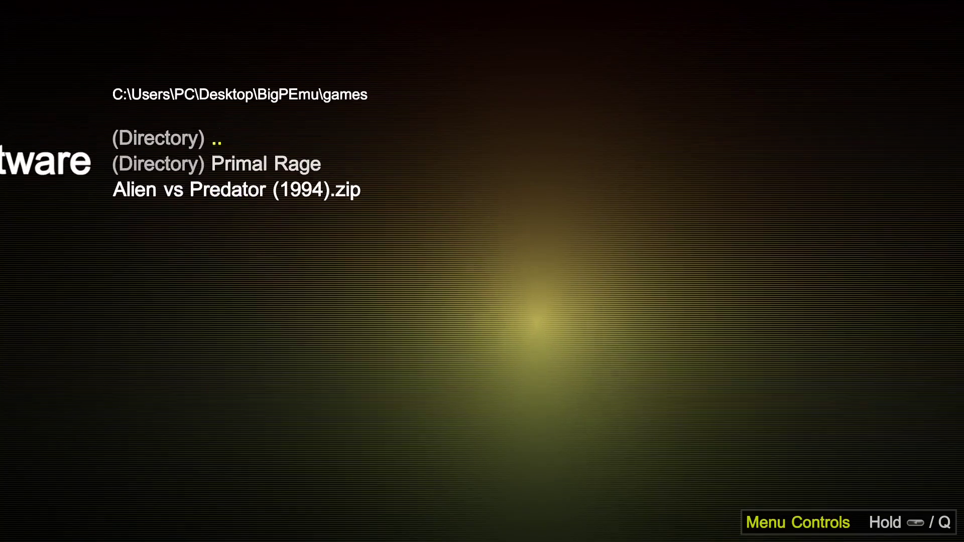
key("Down")
key("Down")
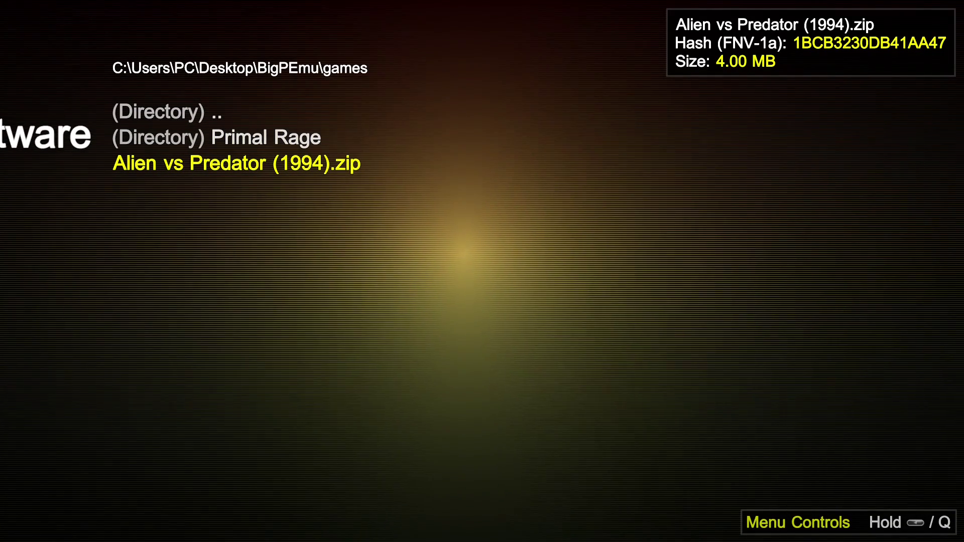
key("Return")
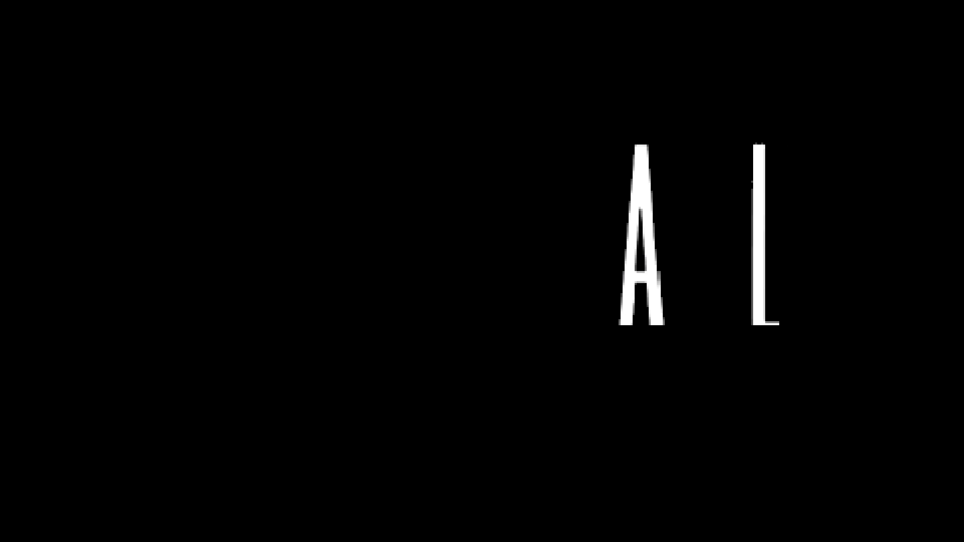
Step: Exit BigPEmu through the System menu
key("Escape")
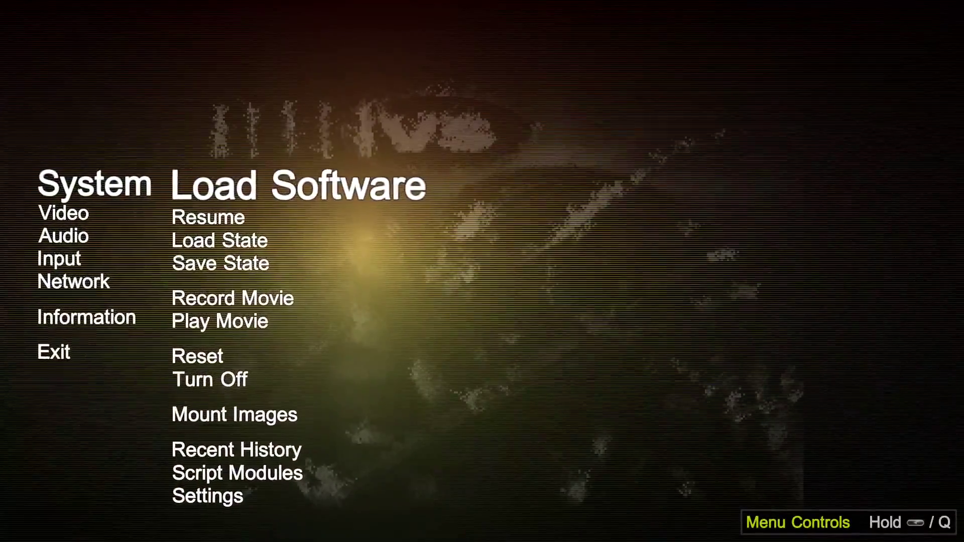
key("Left")
key("Up")
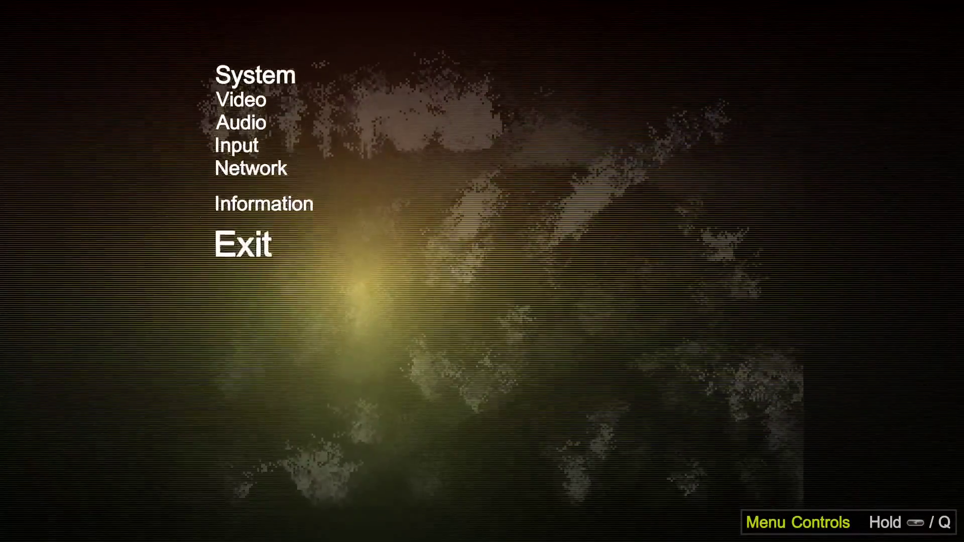
key("Return")
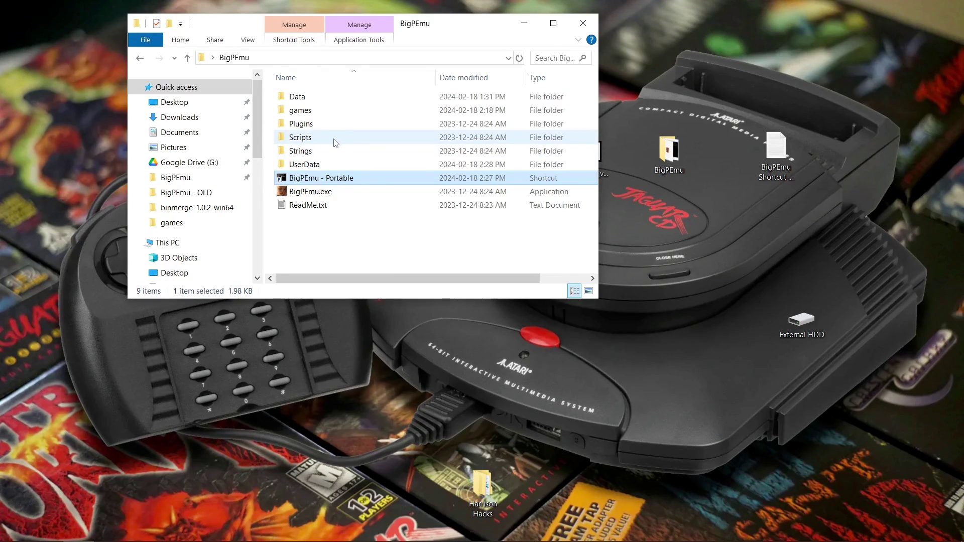
Step: Open BigPEmuConfig.bigpcfg from UserData with Edit with Notepad++
double_click(312, 169)
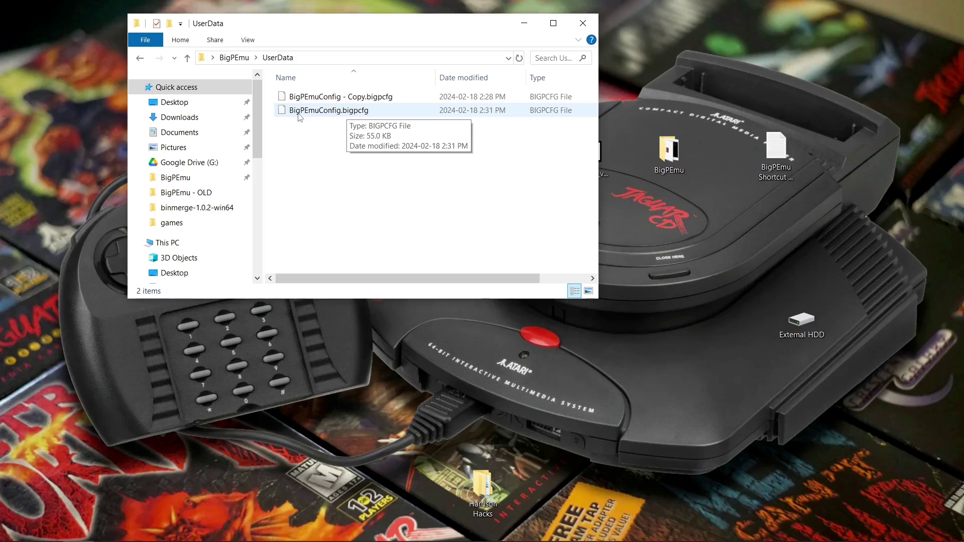
right_click(345, 113)
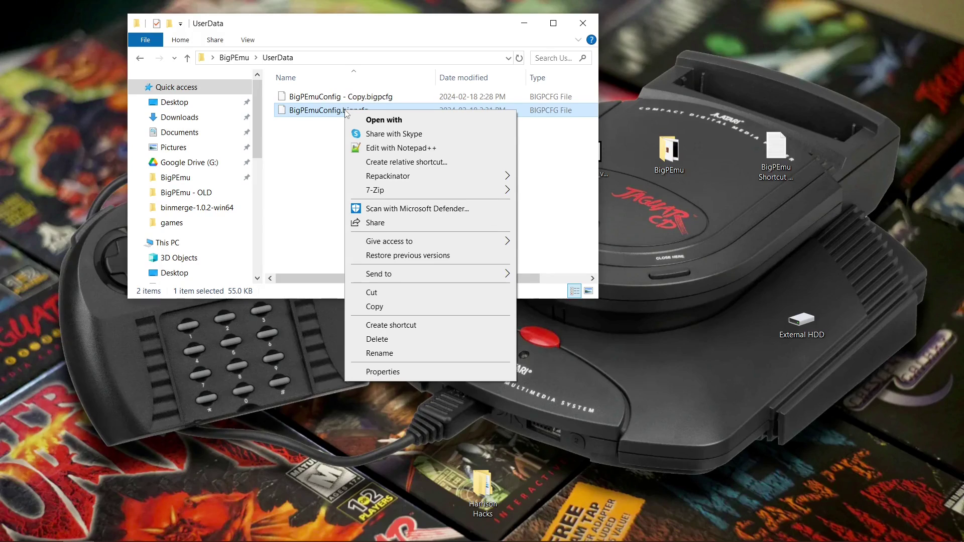
left_click(402, 149)
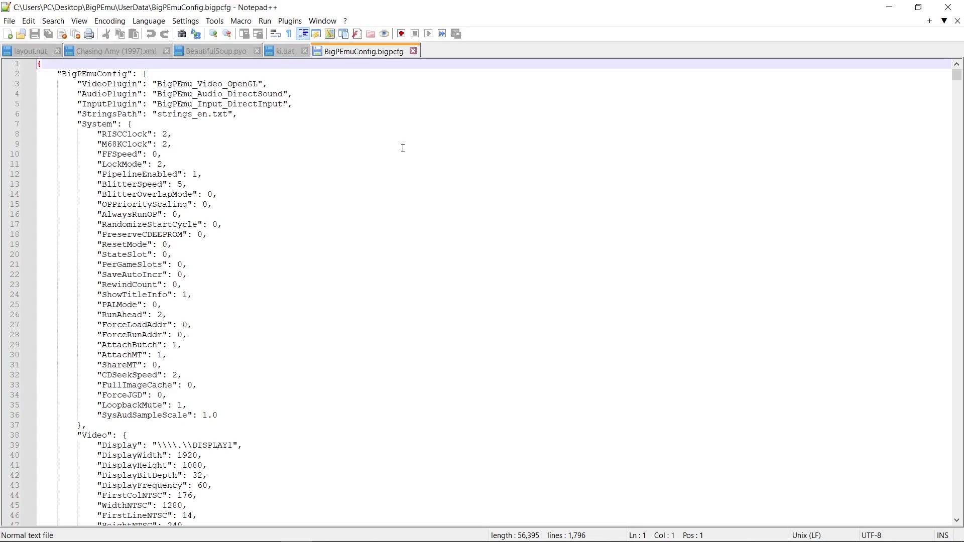
Step: Delete the C:\Users\PC\Desktop\BigPEmu\ prefix so ROMPath reads 'games', then save
left_click_drag(957, 75, 962, 515)
scroll(518, 422, "up", 12)
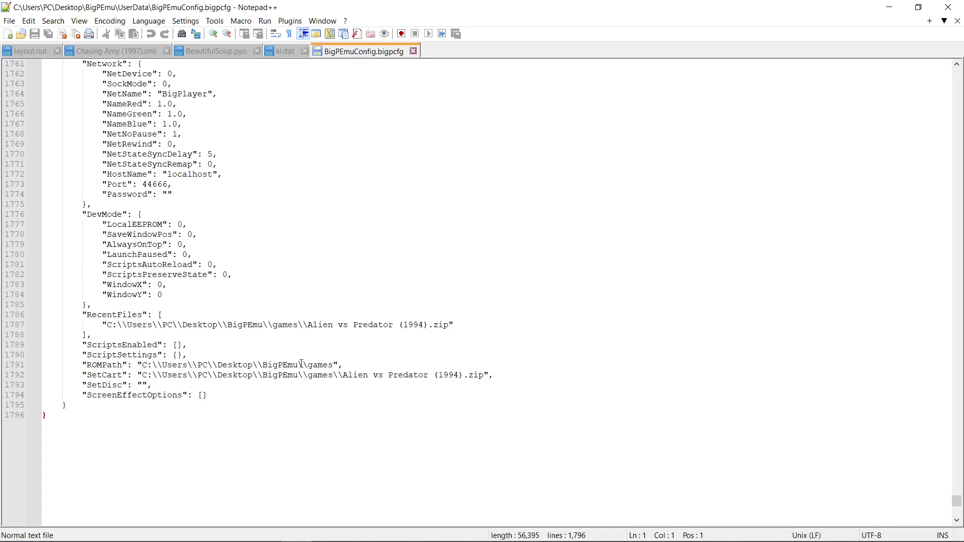
left_click_drag(309, 365, 143, 369)
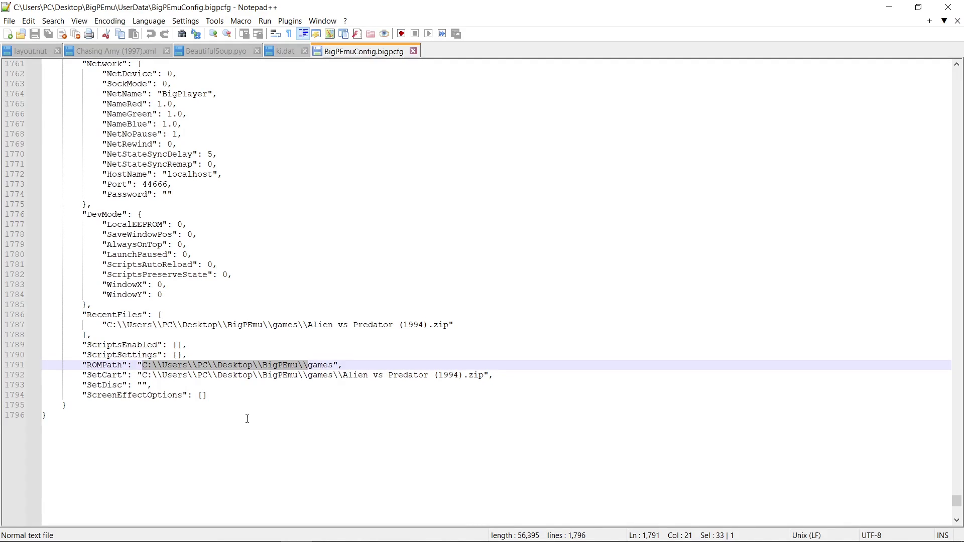
key("Delete")
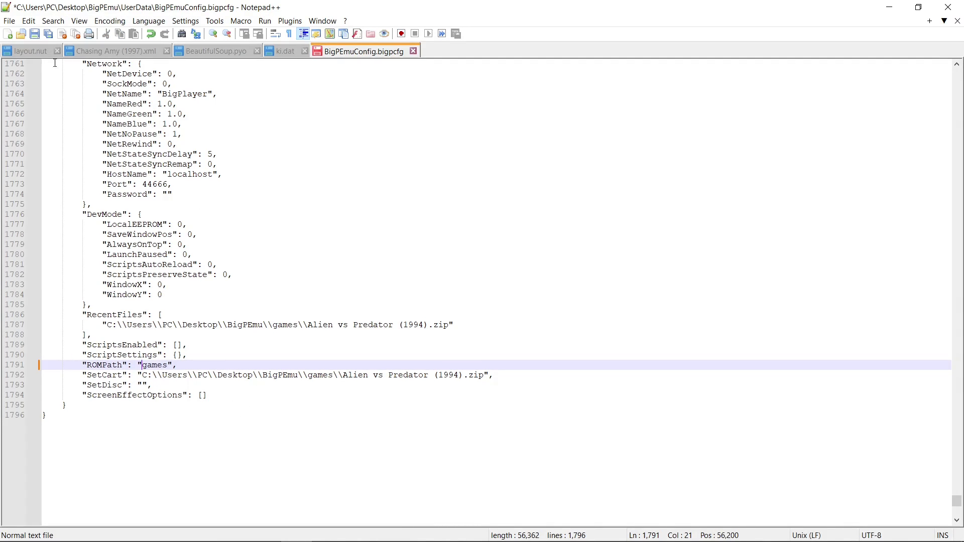
left_click(35, 33)
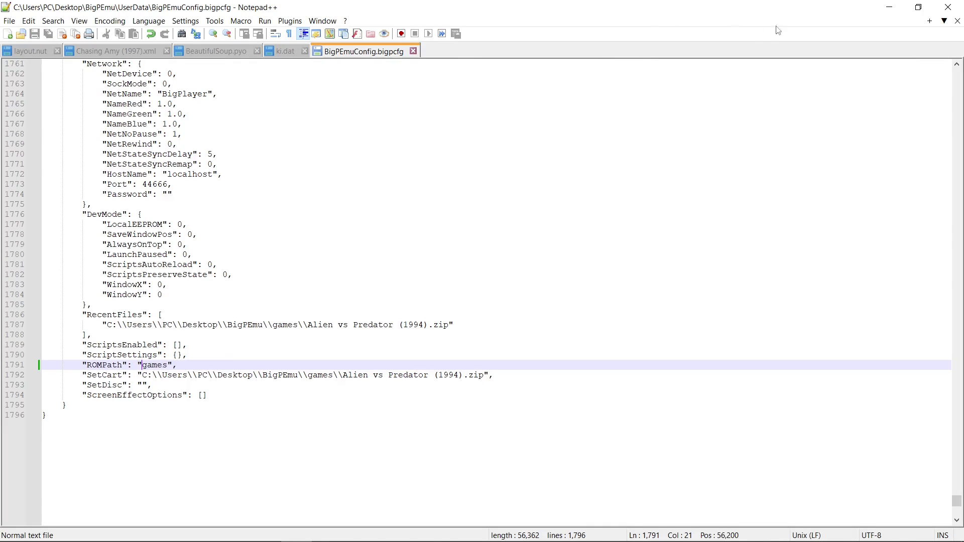
Step: Close Notepad++ and the BigPEmu window, then move the BigPEmu folder onto External HDD
left_click(953, 8)
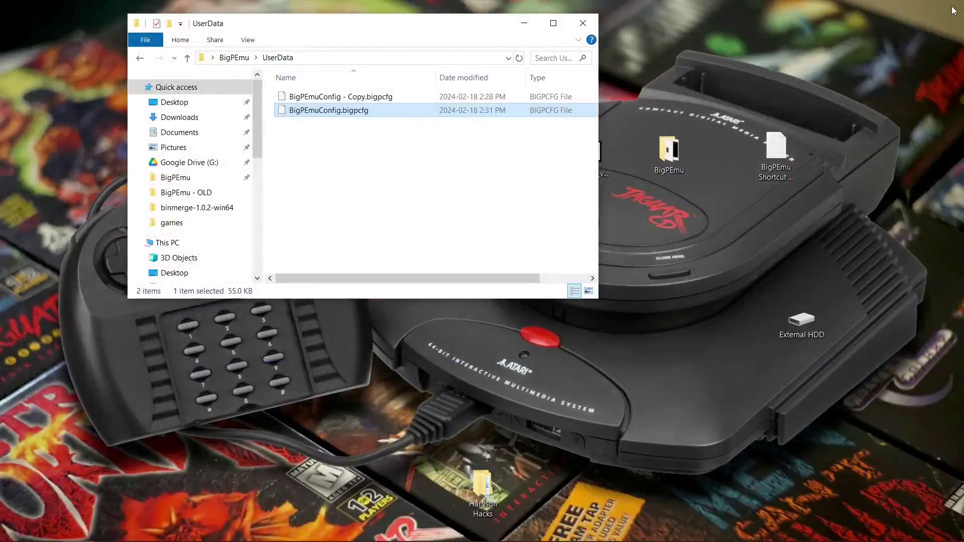
left_click(187, 58)
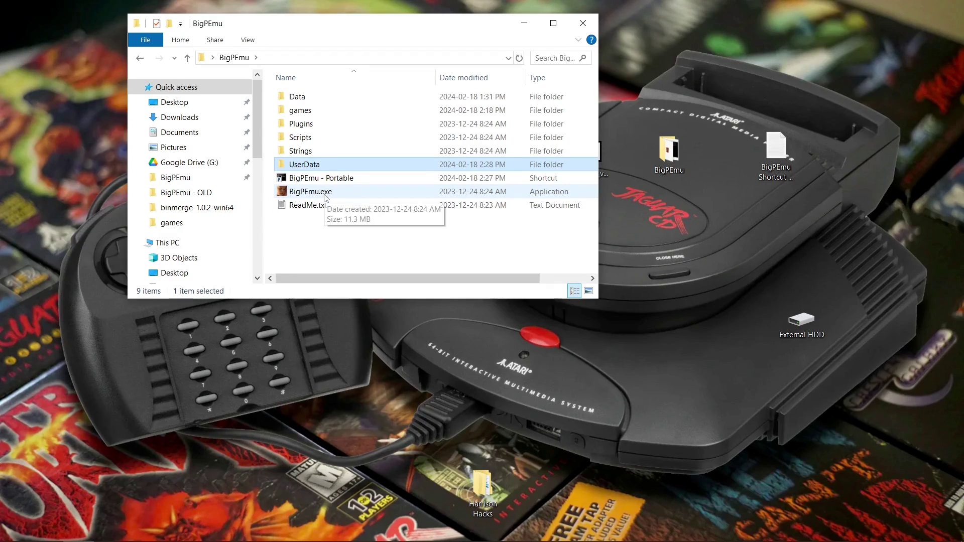
left_click(583, 23)
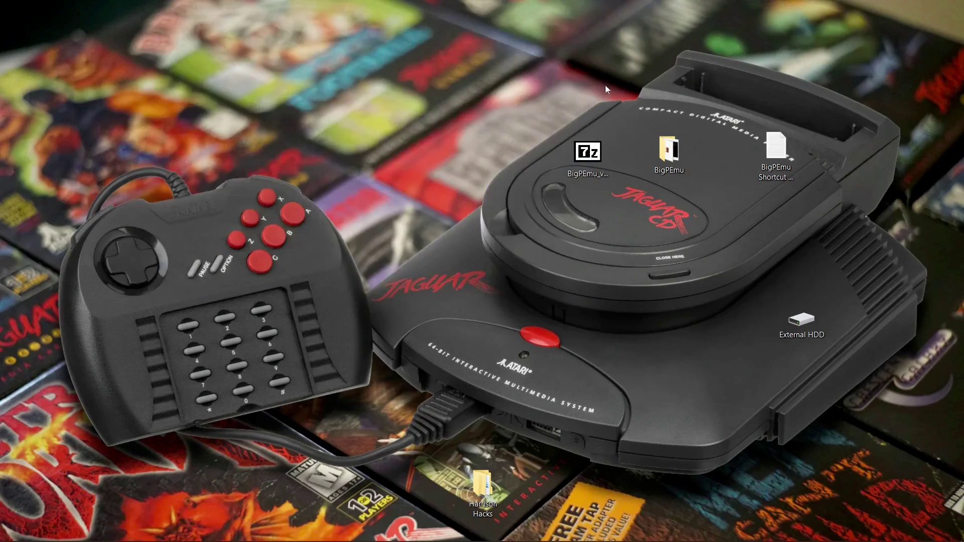
left_click_drag(669, 151, 809, 319)
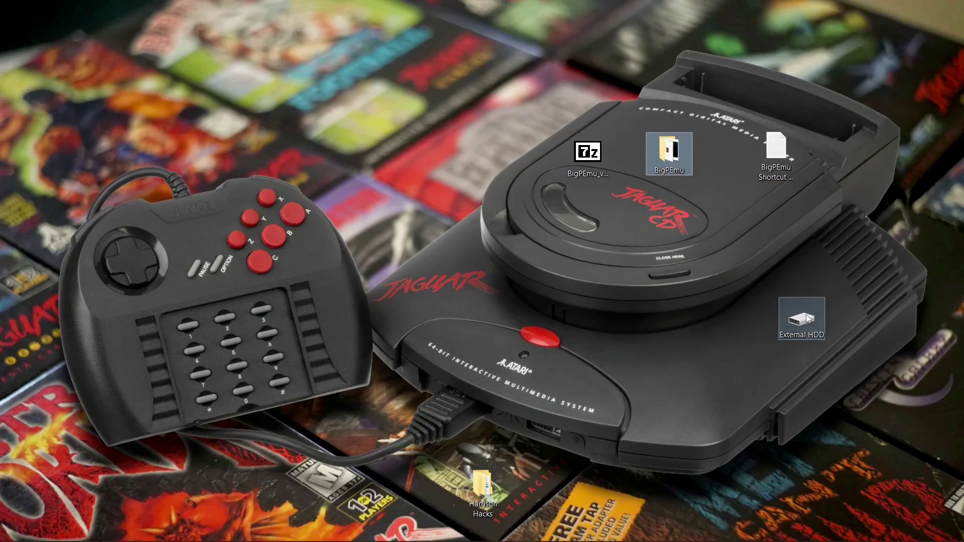
Step: Open BigPEmu on the External HDD and launch BigPEmu - Portable
double_click(809, 319)
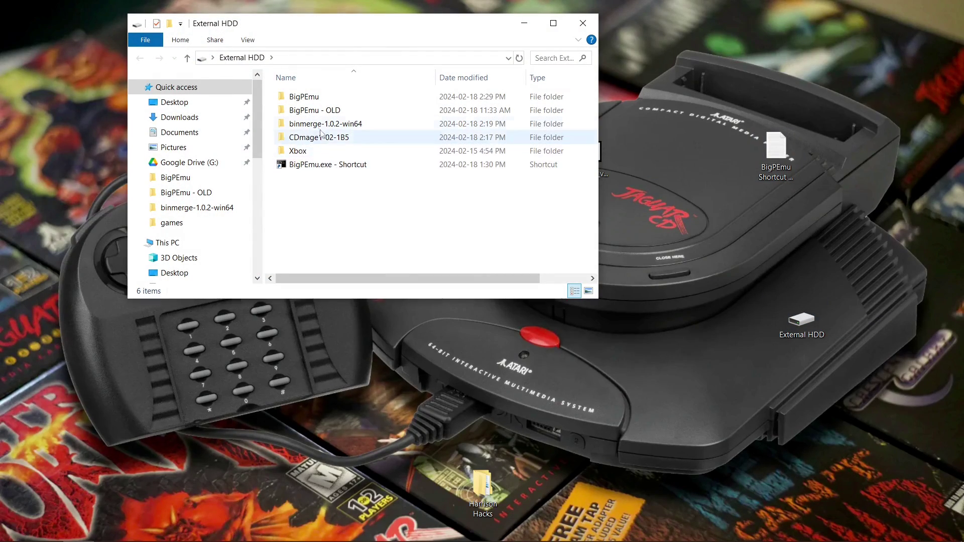
double_click(304, 97)
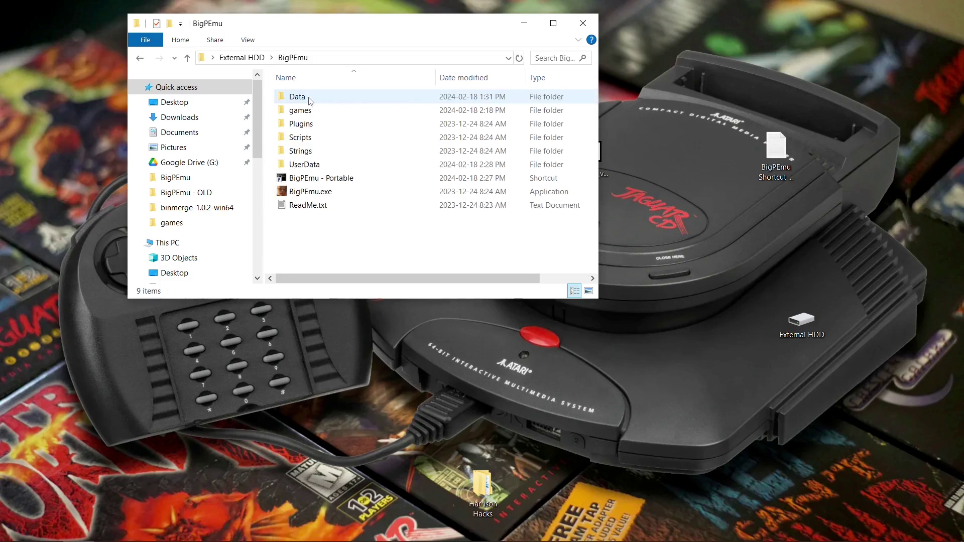
double_click(321, 178)
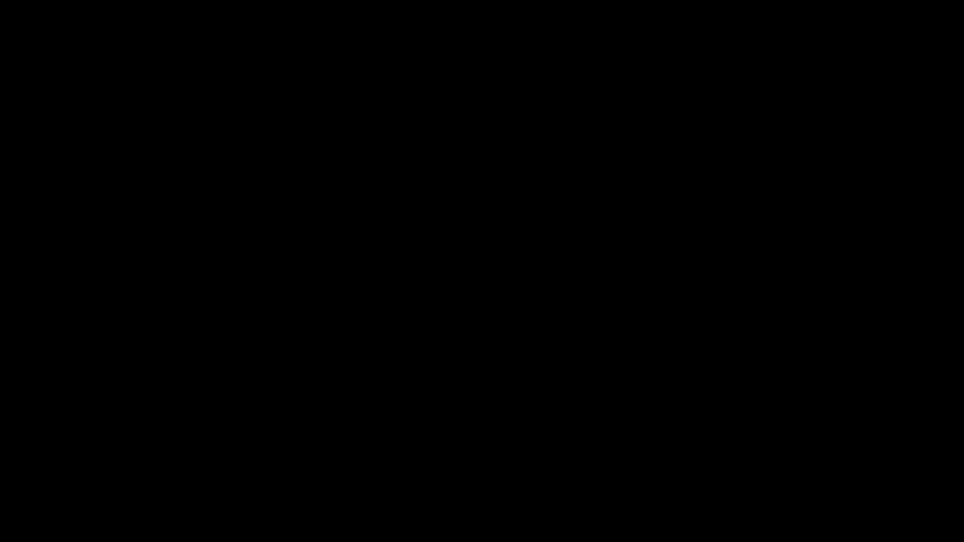
Step: Load Primal Rage (USA).cue from the games\Primal Rage folder
key("Return")
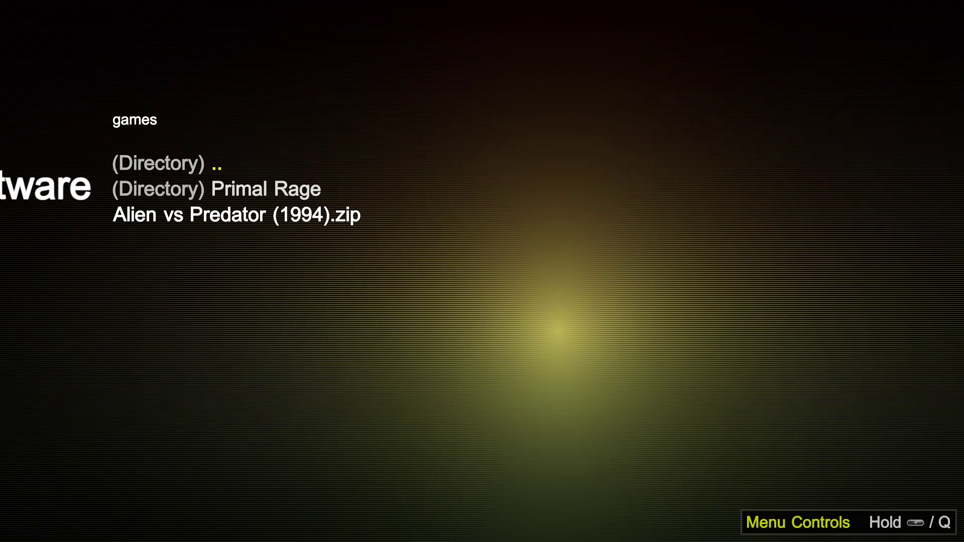
key("Down")
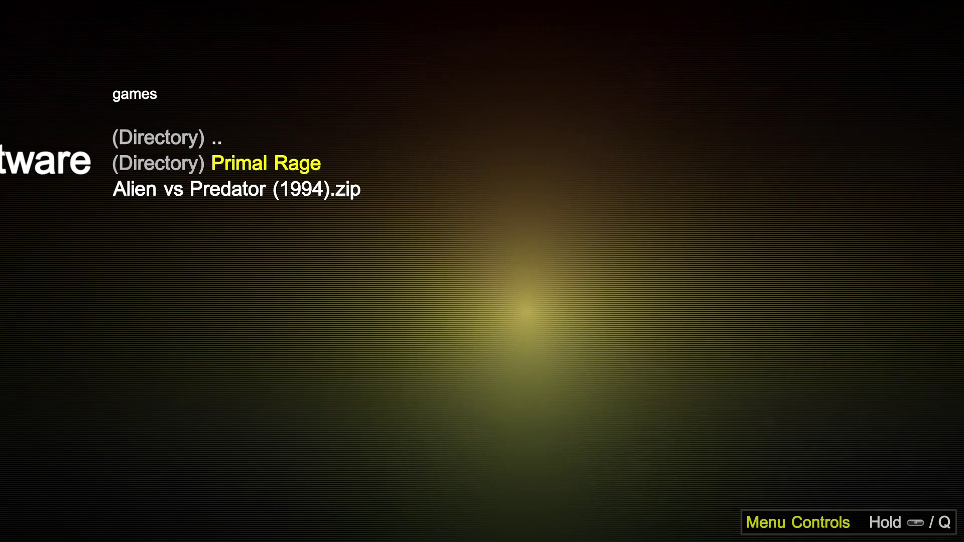
key("Return")
key("Down")
key("Return")
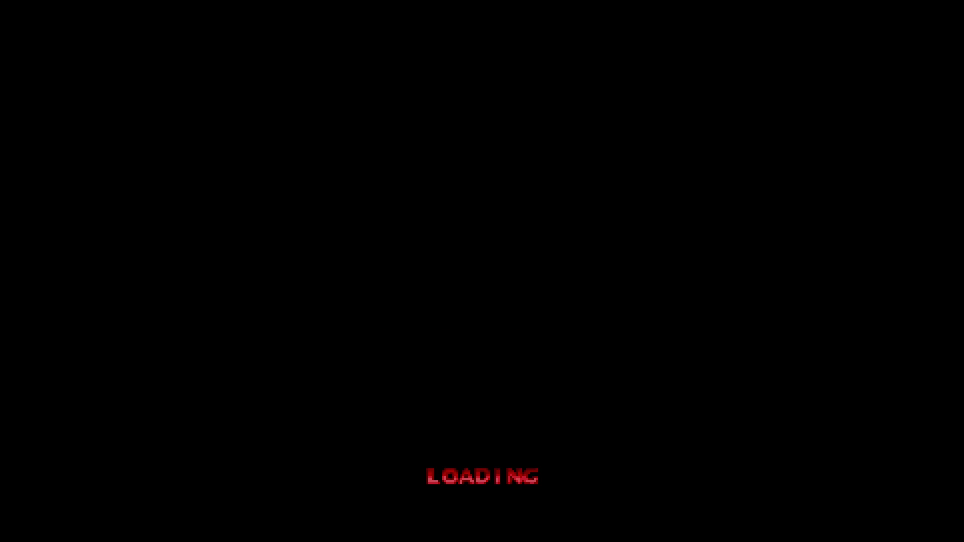
Step: Turn off the game and browse the games list showing Primal Rage and Alien vs Predator
key("Escape")
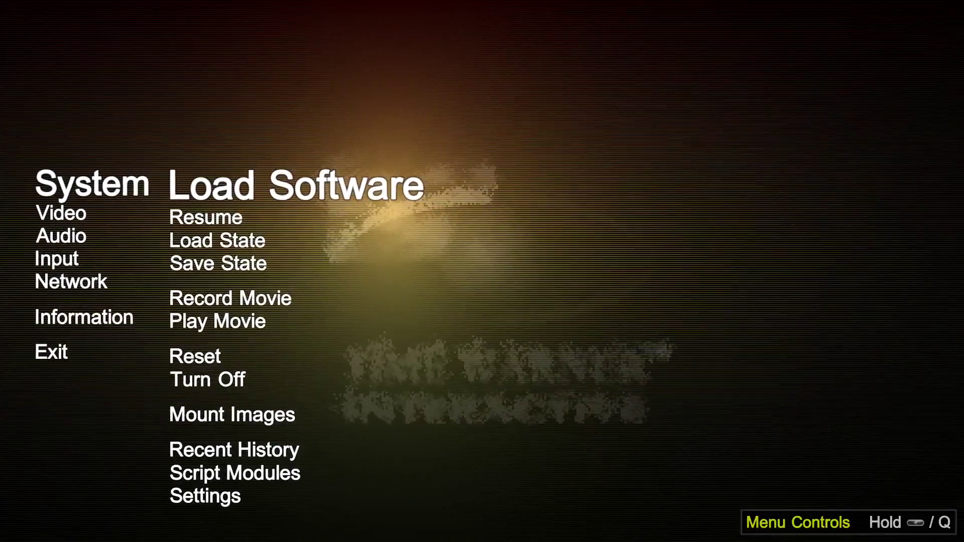
key("Down")
key("Down")
key("Down")
key("Return")
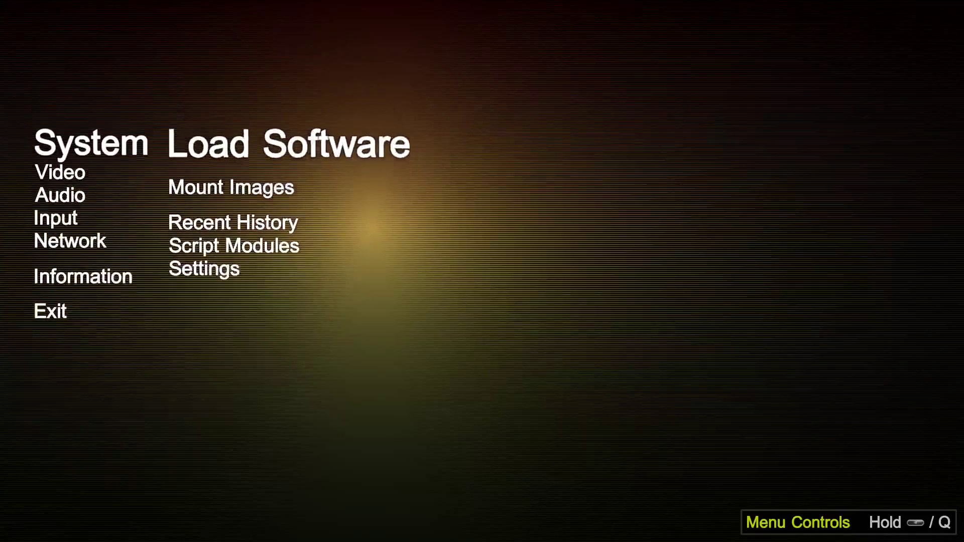
key("Return")
key("Up")
key("Return")
key("Down")
key("Up")
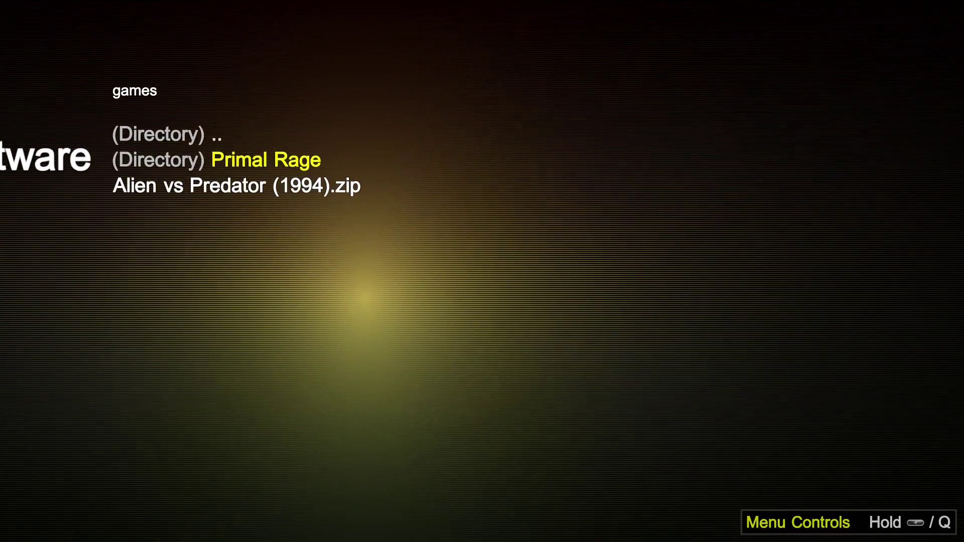
Step: Close the software browser and exit BigPEmu via System > Exit
key("Escape")
key("Left")
key("Down")
key("Down")
key("Down")
key("Down")
key("Down")
key("Down")
key("Return")
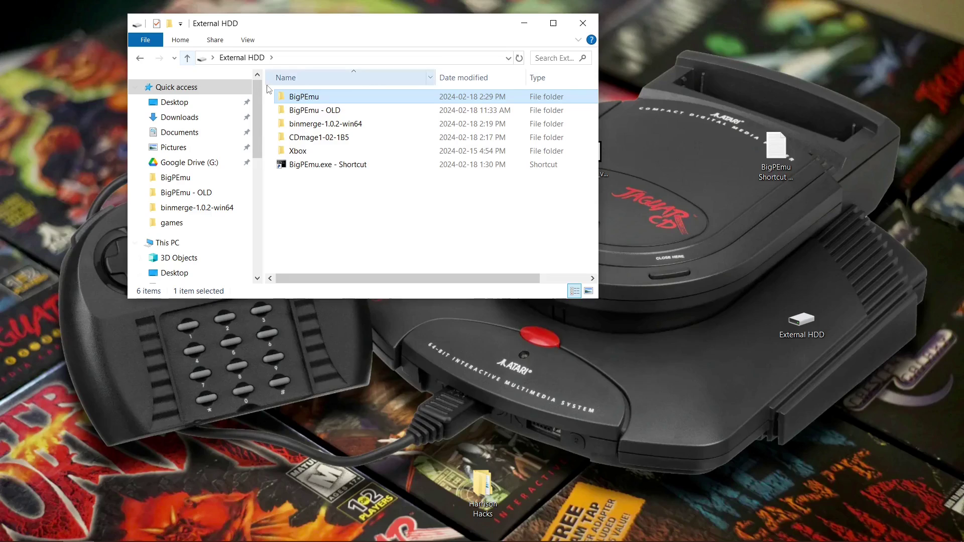
Step: Move BigPEmu from External HDD to the desktop, relaunch BigPEmu - Portable, and browse to games
left_click_drag(304, 96, 367, 466)
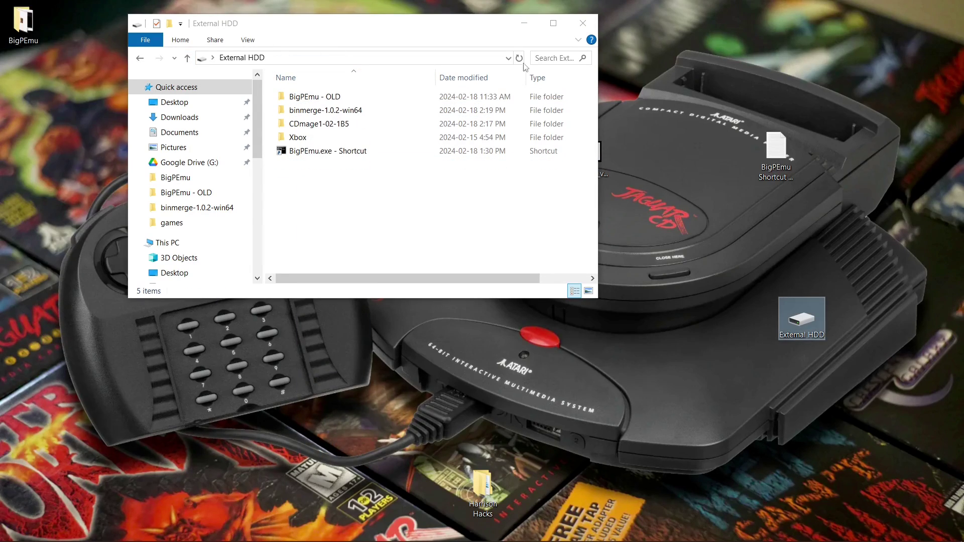
left_click(583, 24)
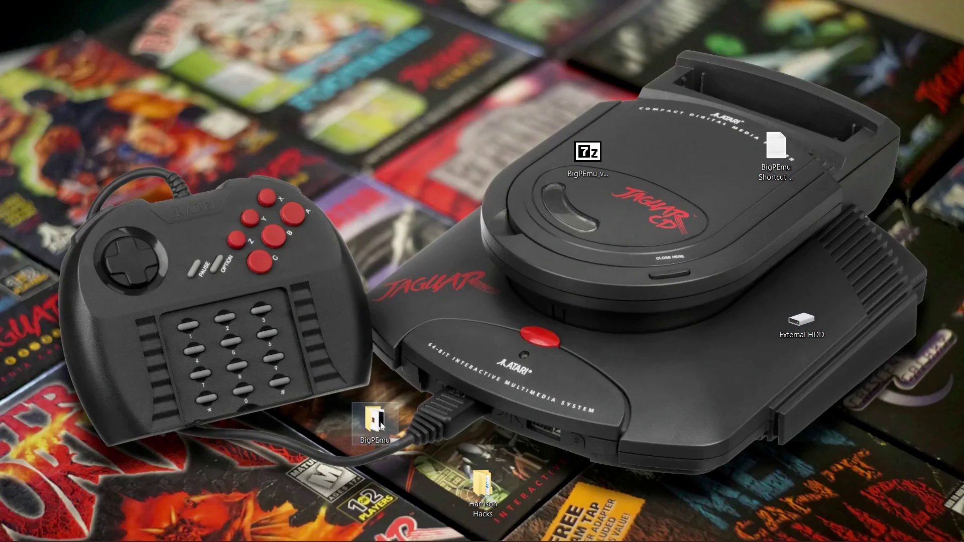
double_click(376, 422)
double_click(347, 173)
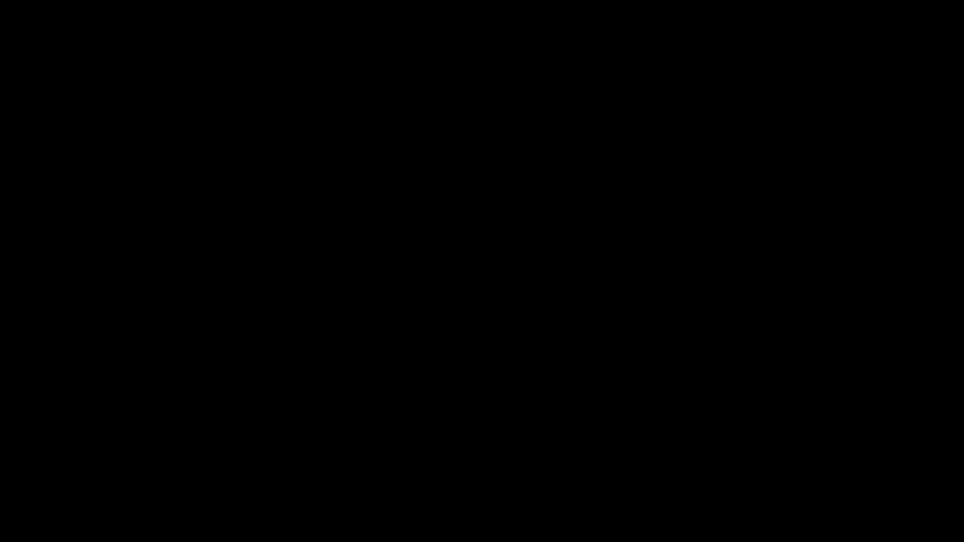
key("Return")
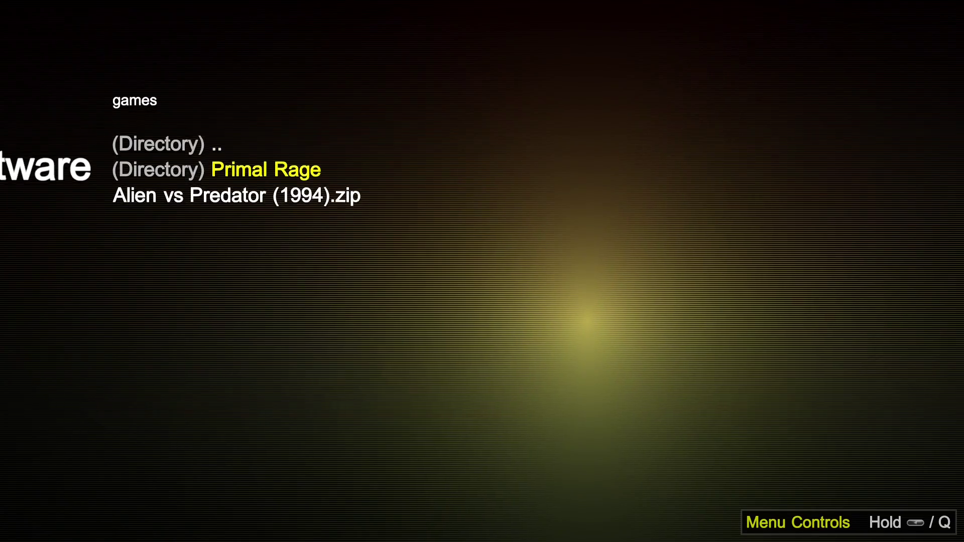